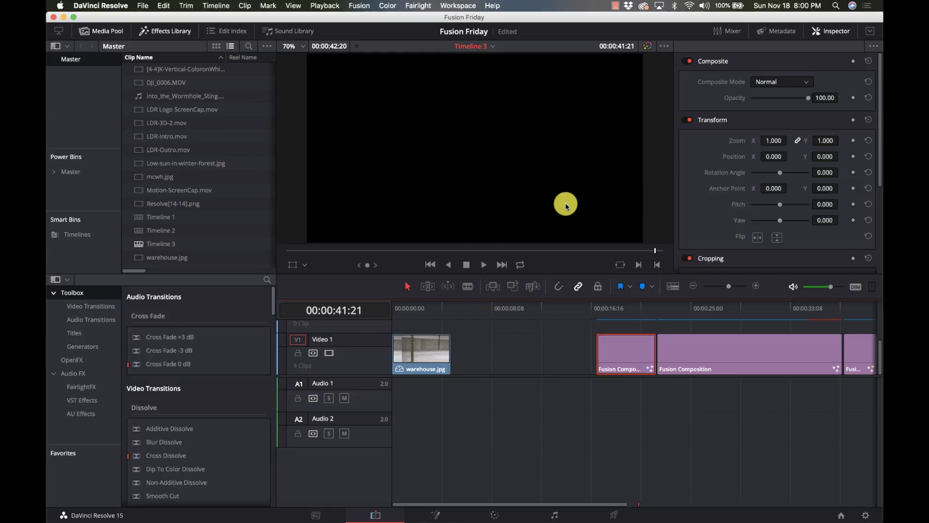
# Read the DaVinci Resolve User Group post asking how to scroll one long sentence right to left.
pyautogui.press('super+Tab')
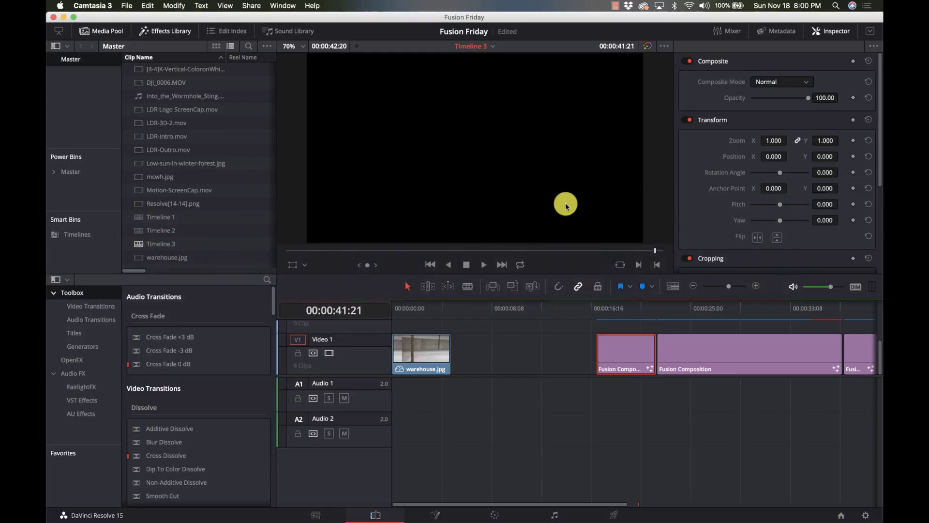
pyautogui.press('super+Tab')
pyautogui.press('super+Tab')
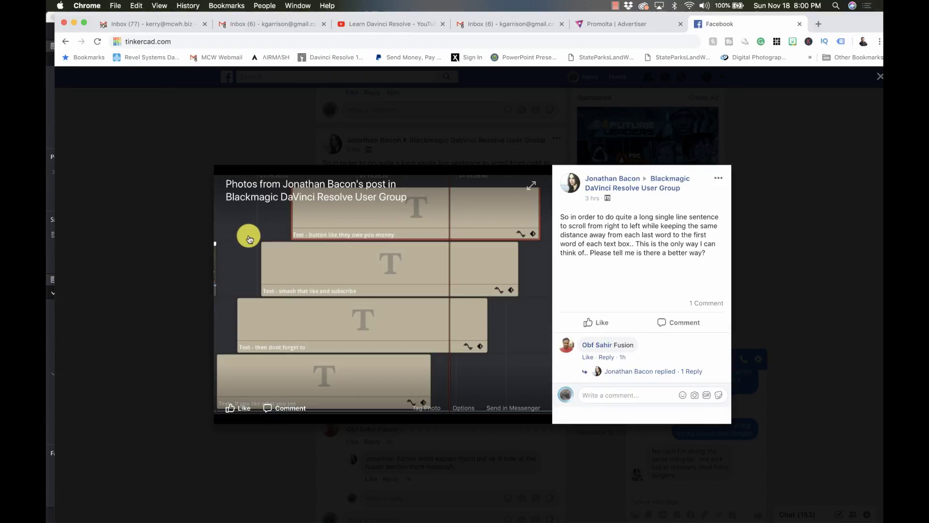
pyautogui.press('super+alt+2')
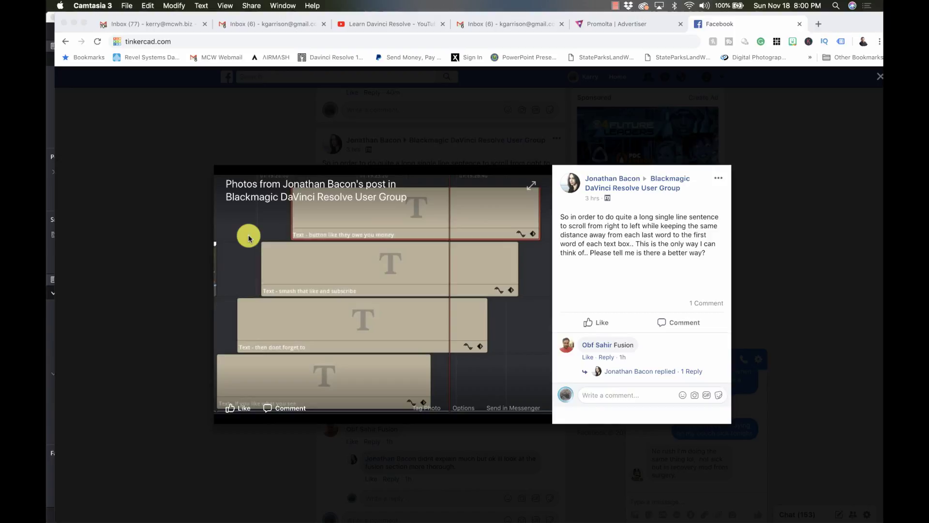
# Place a Fusion Composition generator on V1 after warehouse.jpg and open it on the Fusion page.
pyautogui.press('super+Tab')
pyautogui.press('super+Tab')
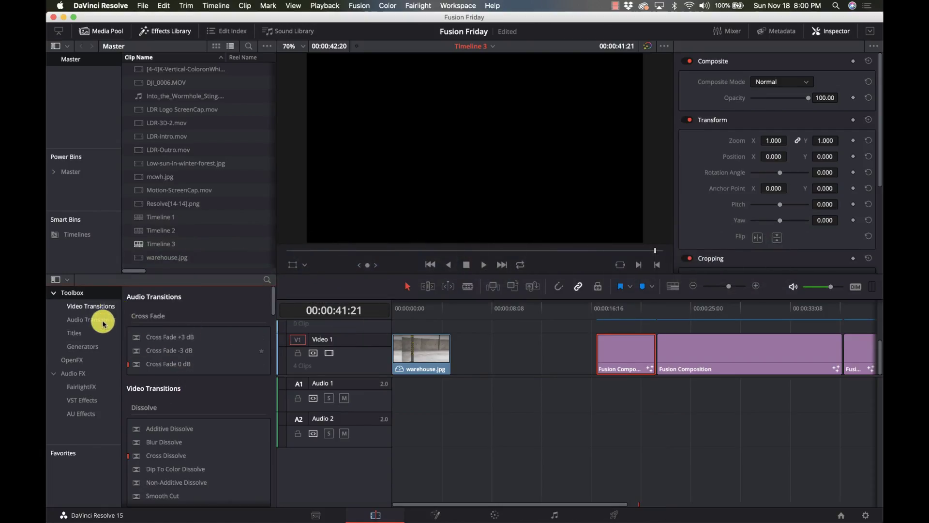
pyautogui.click(88, 345)
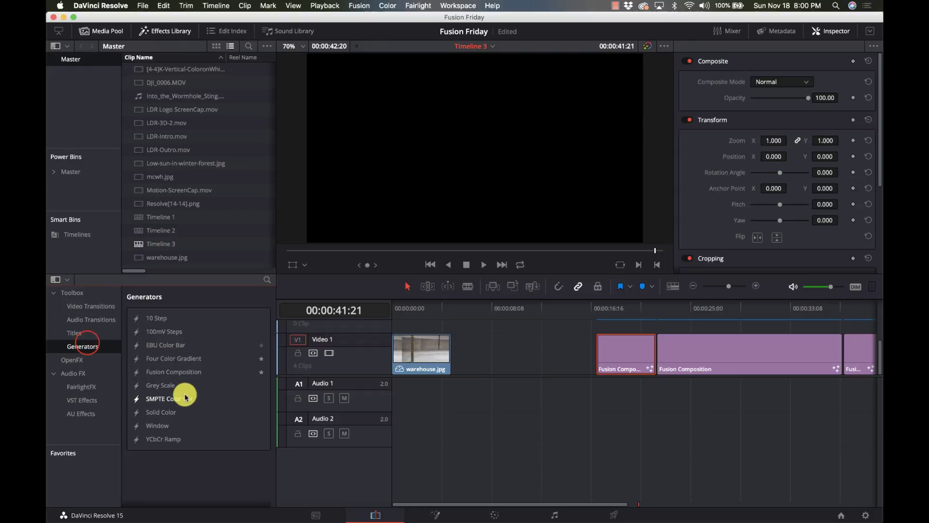
pyautogui.moveTo(178, 378); pyautogui.dragTo(462, 379)
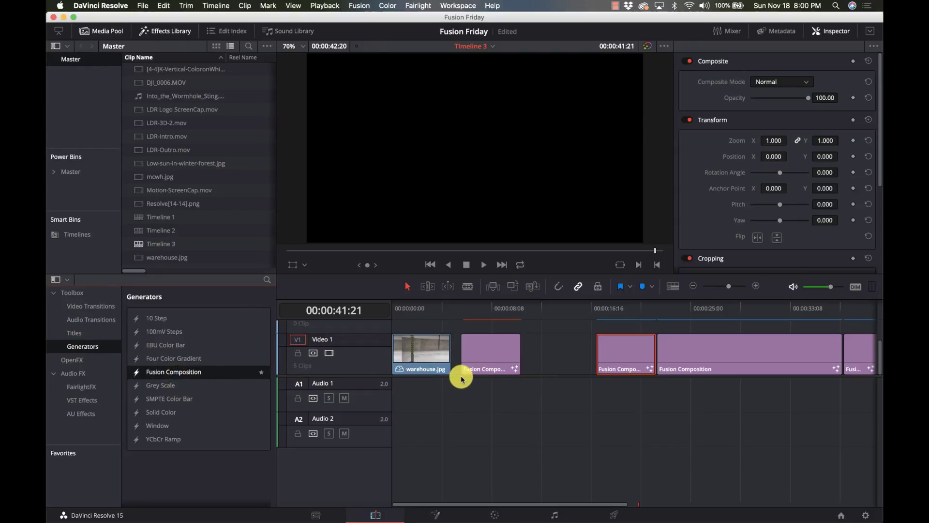
pyautogui.click(479, 309)
pyautogui.click(483, 348)
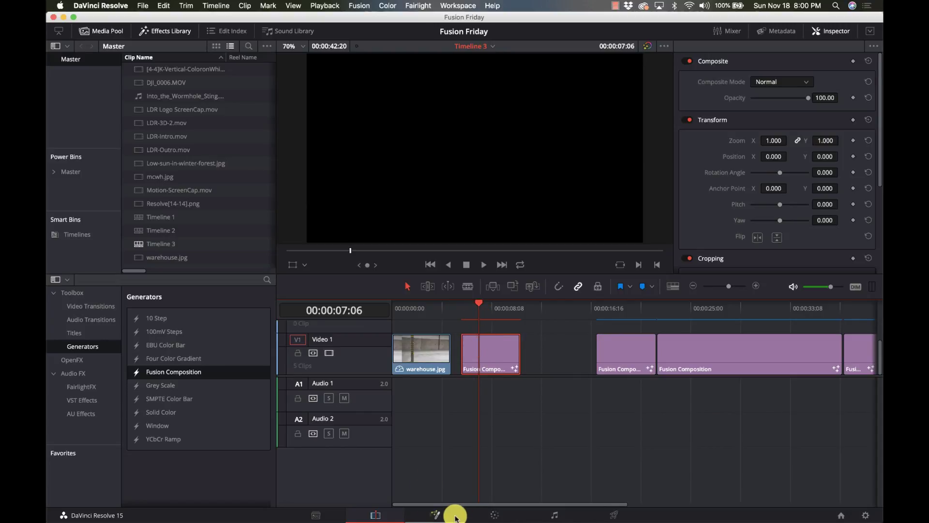
pyautogui.click(438, 515)
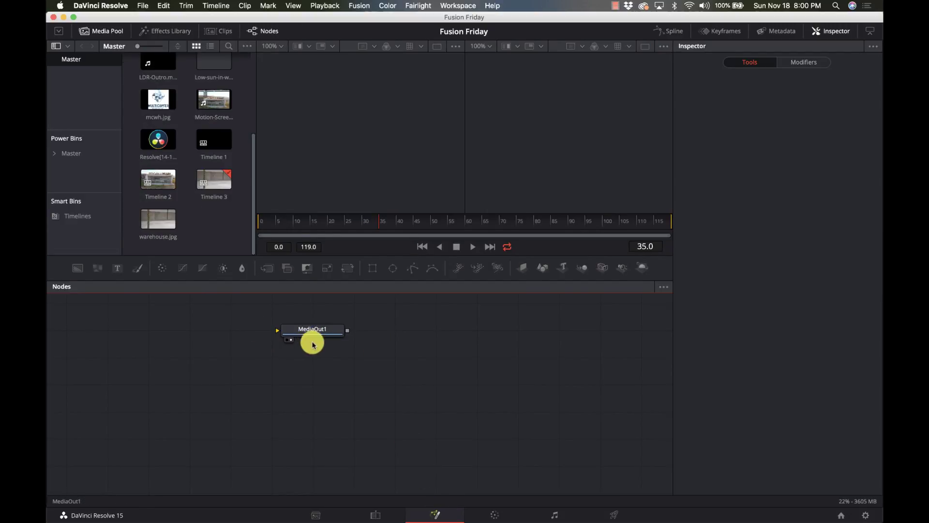
# Add a Text+ node and paste the long 'smash that like and subscribe' sentence into it.
pyautogui.moveTo(308, 334); pyautogui.dragTo(525, 350)
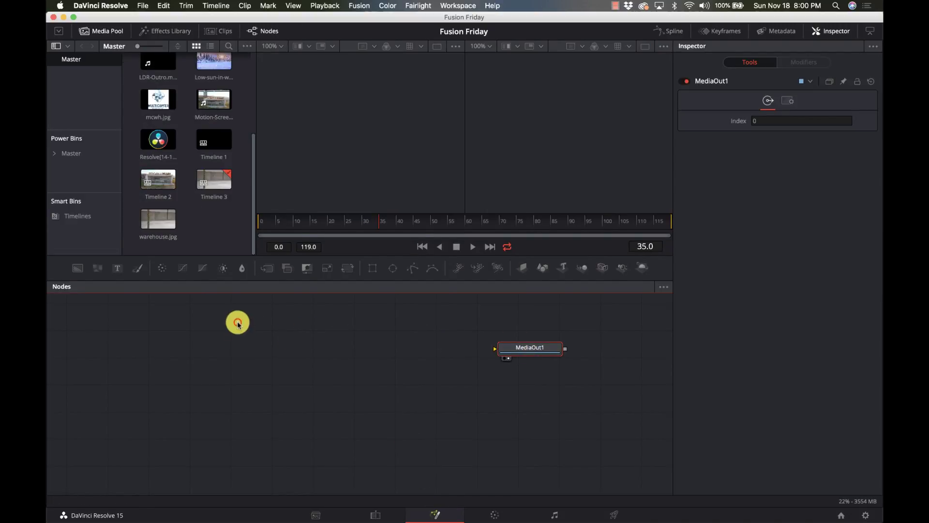
pyautogui.hotkey('shift', 'space')
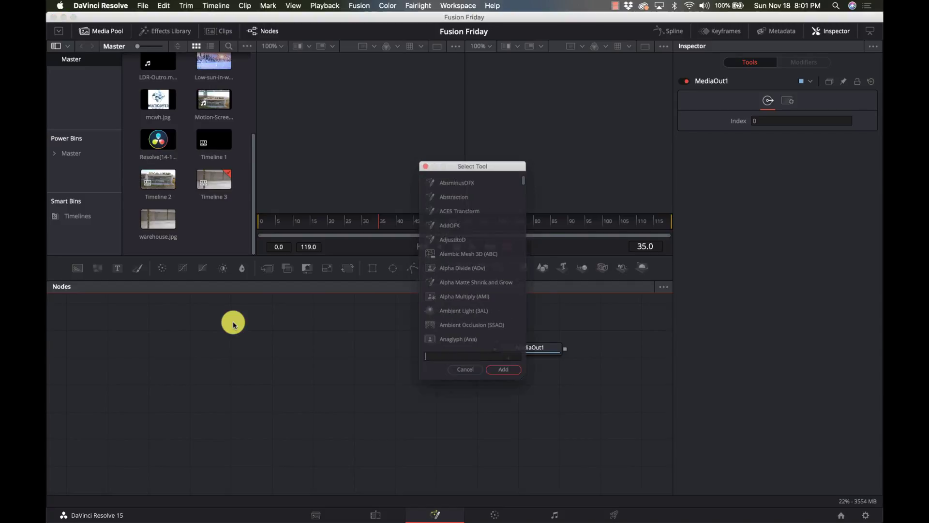
pyautogui.write('tex')
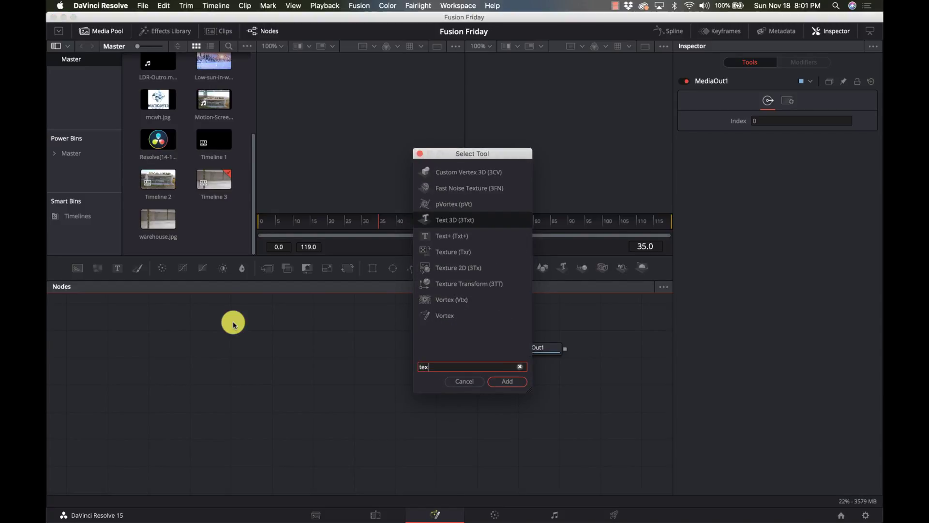
pyautogui.press('Down')
pyautogui.press('Return')
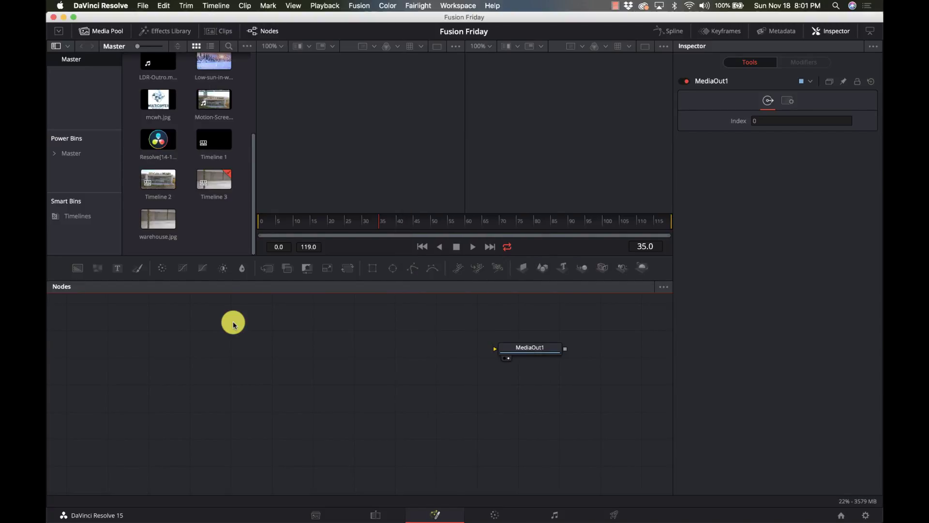
pyautogui.click(809, 208)
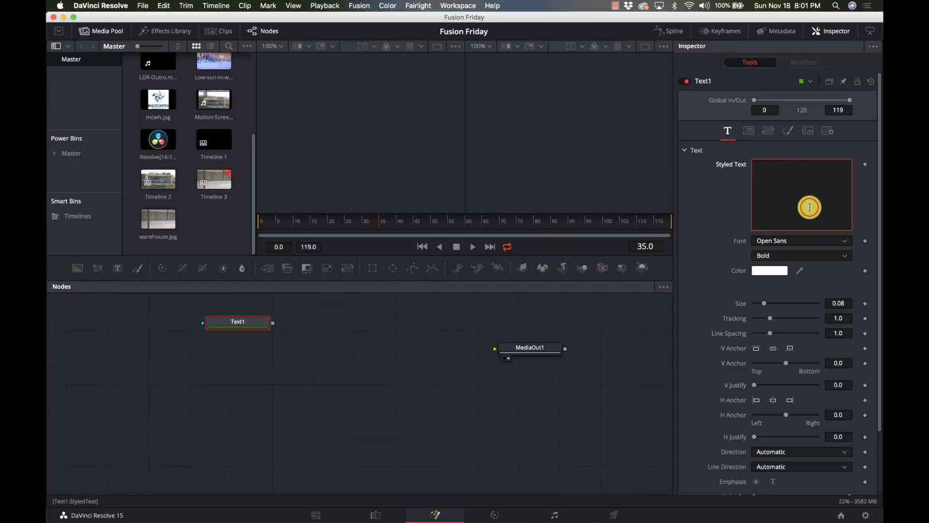
pyautogui.press('super+v')
# Move the Text1 text lower in the frame and connect Text1 to MediaOut1.
pyautogui.click(219, 329)
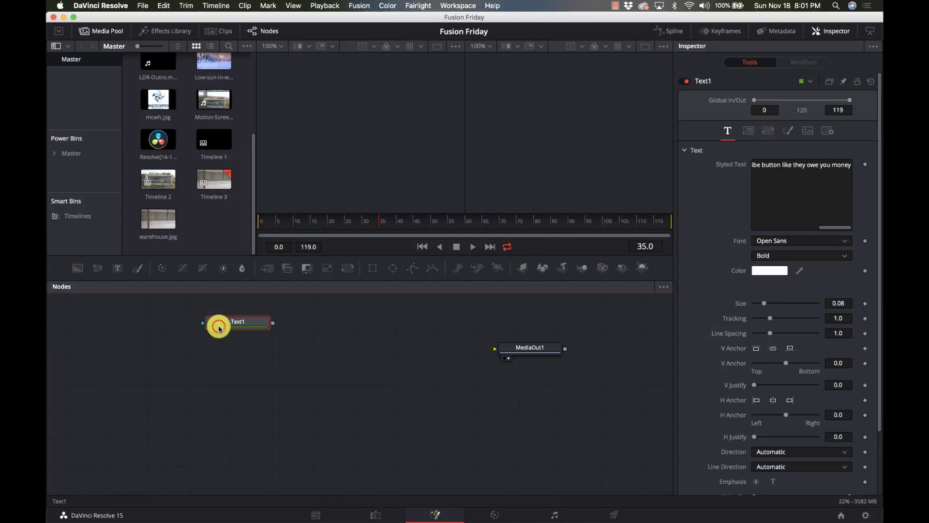
pyautogui.press('1')
pyautogui.moveTo(219, 328); pyautogui.dragTo(201, 369)
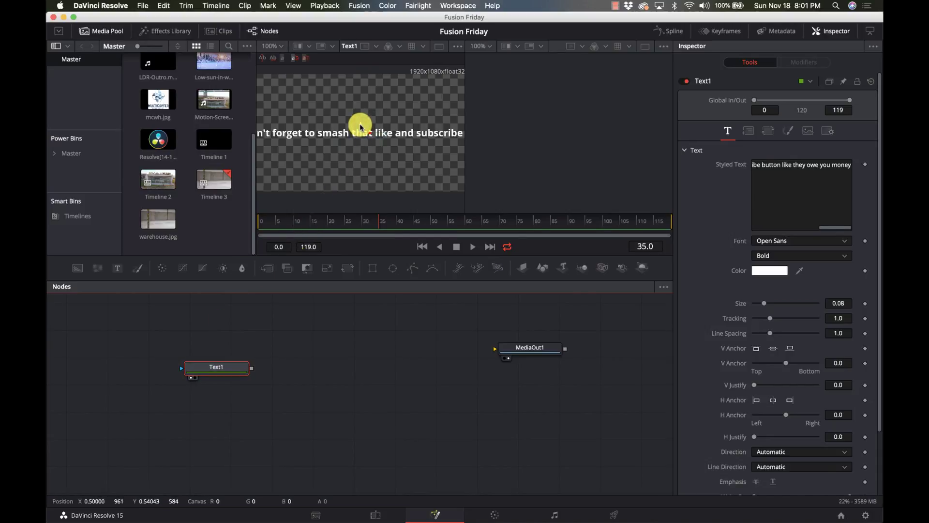
pyautogui.click(360, 136)
pyautogui.moveTo(361, 137); pyautogui.dragTo(357, 166)
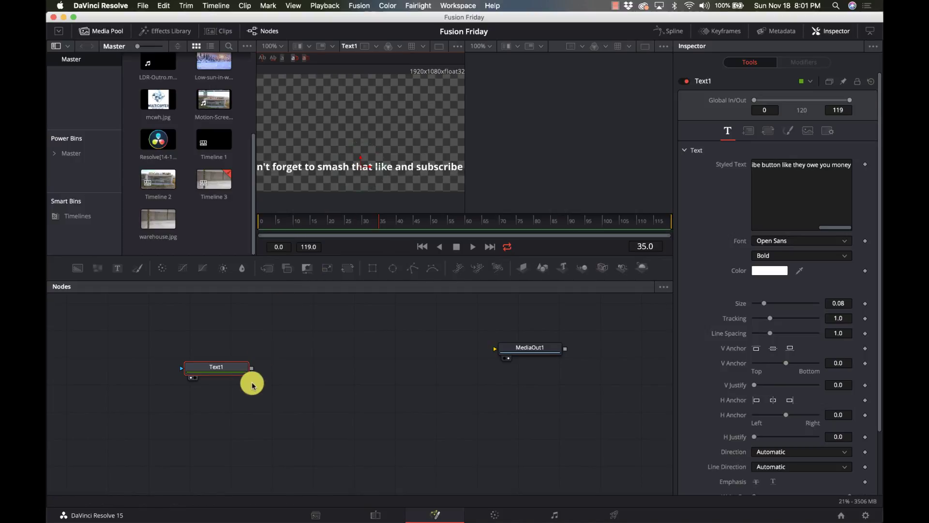
pyautogui.moveTo(253, 369); pyautogui.dragTo(541, 353)
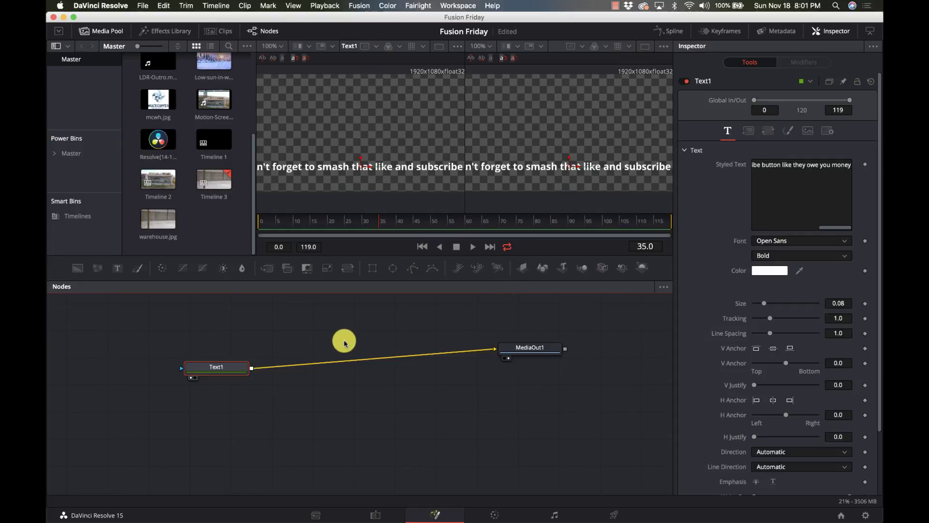
# Show Text1 alone in a single large viewer.
pyautogui.press('1')
pyautogui.click(539, 348)
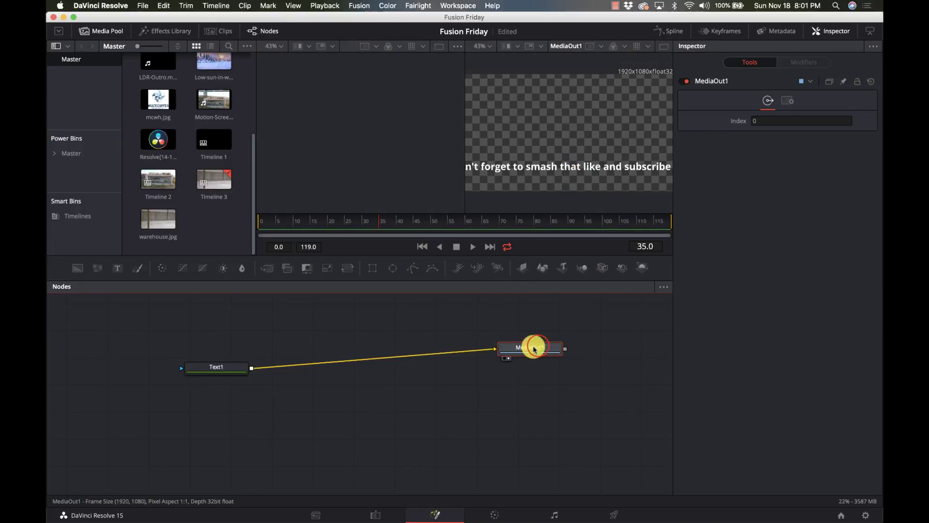
pyautogui.press('1')
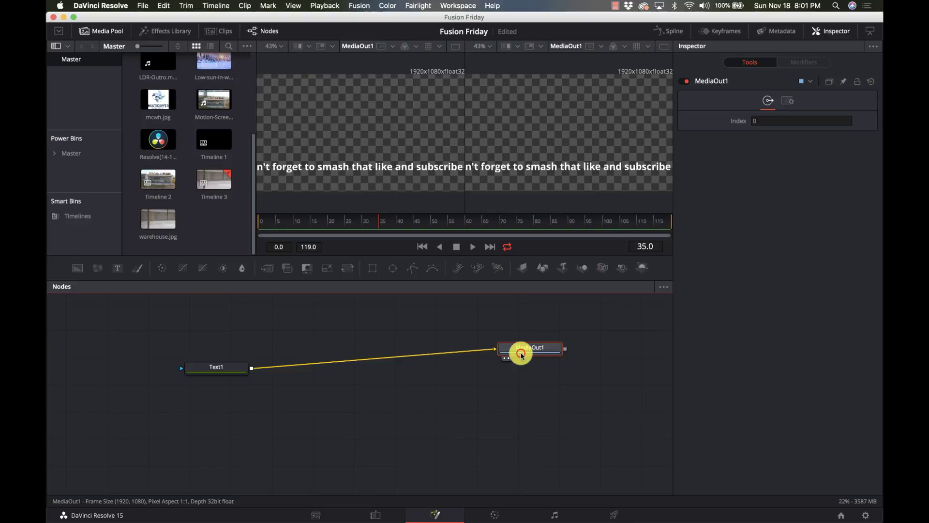
pyautogui.press('1')
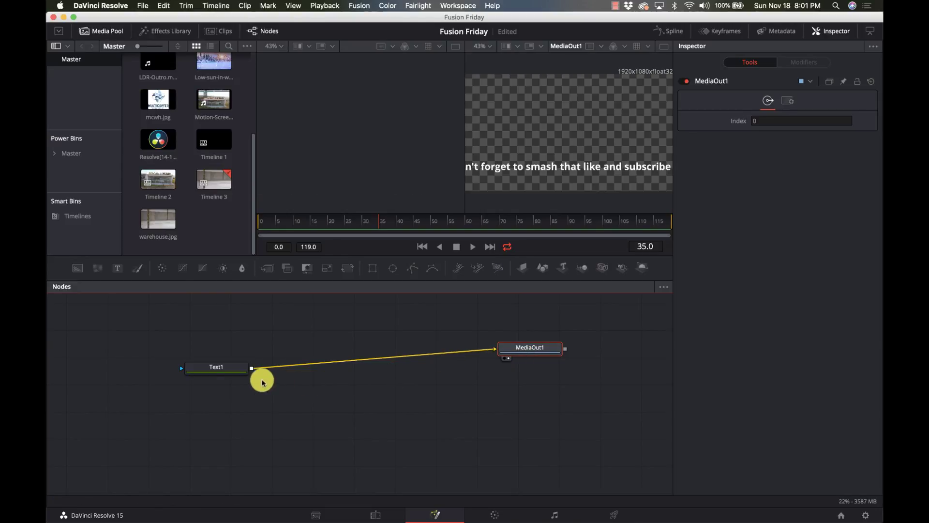
pyautogui.click(229, 370)
pyautogui.press('1')
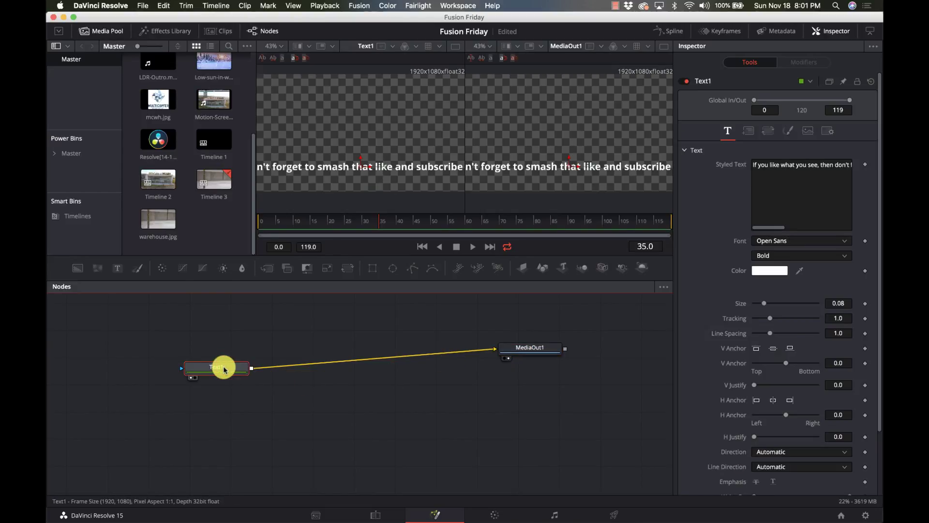
pyautogui.click(663, 46)
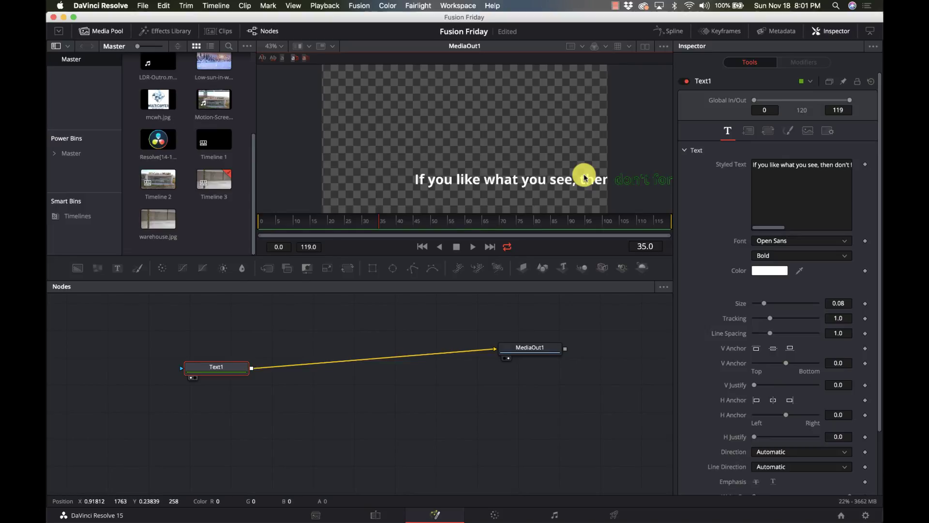
# Slide the sentence right so it starts just past the frame's right edge.
pyautogui.scroll(-5, 584, 178)
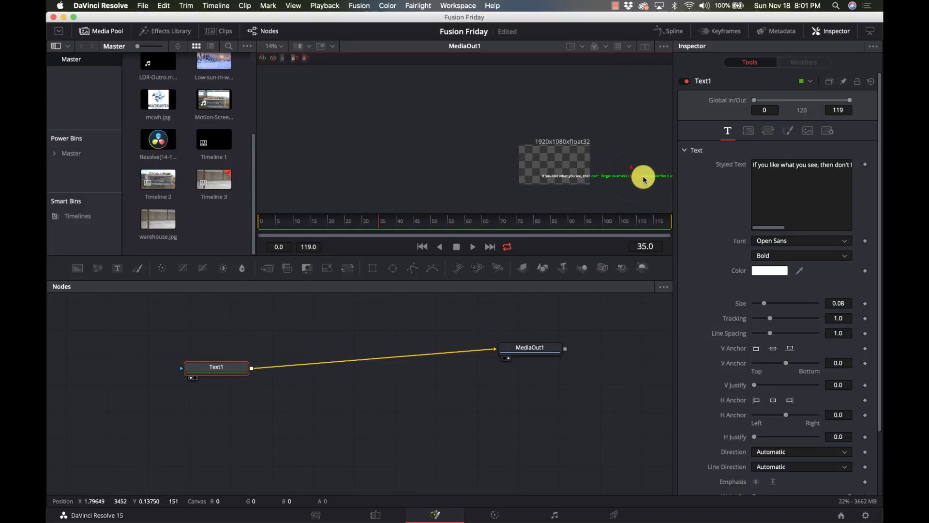
pyautogui.moveTo(644, 177); pyautogui.dragTo(692, 179)
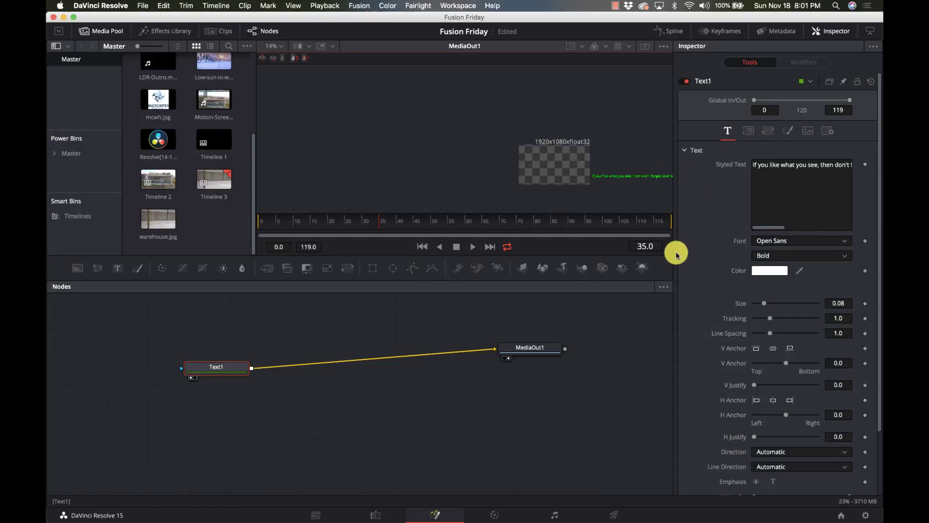
pyautogui.scroll(-3, 676, 254)
pyautogui.scroll(3, 676, 254)
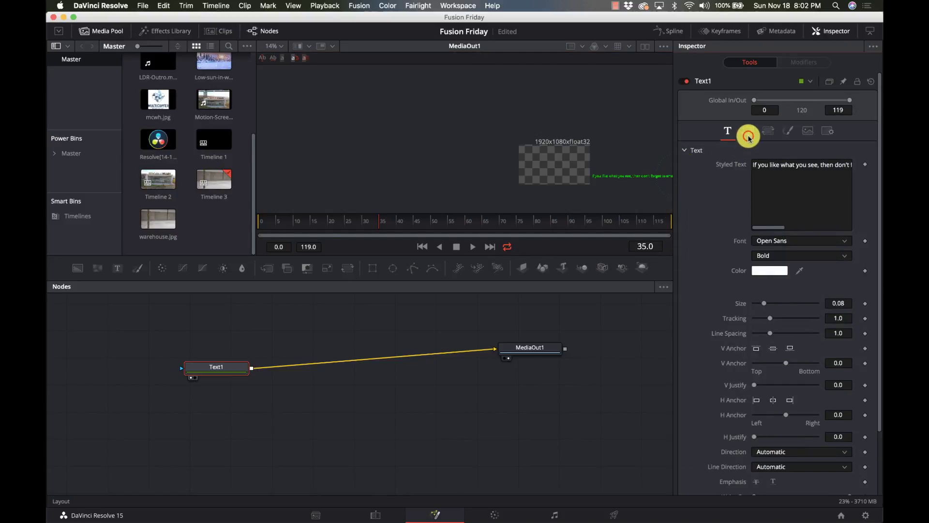
# Keyframe Text1's Center X from 2.285378 at frame 0 to -1.26562 at frame 119.
pyautogui.click(748, 138)
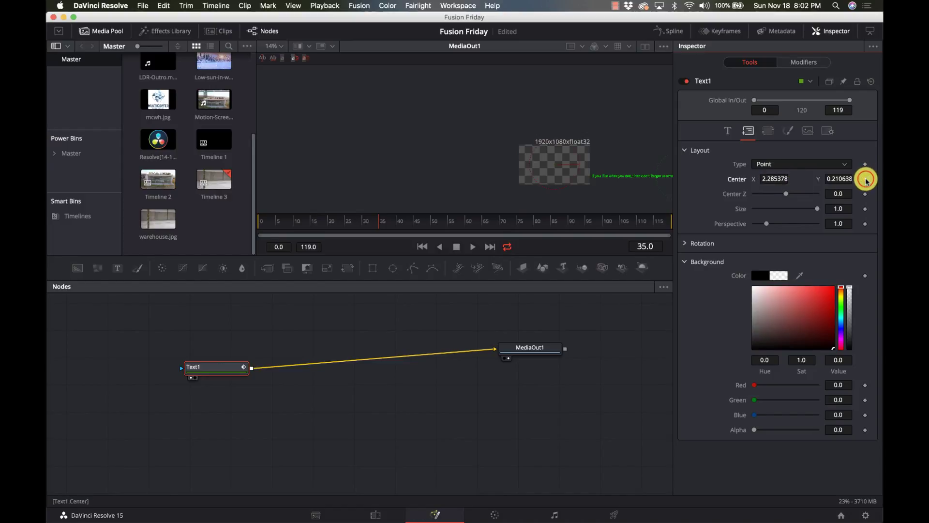
pyautogui.click(865, 179)
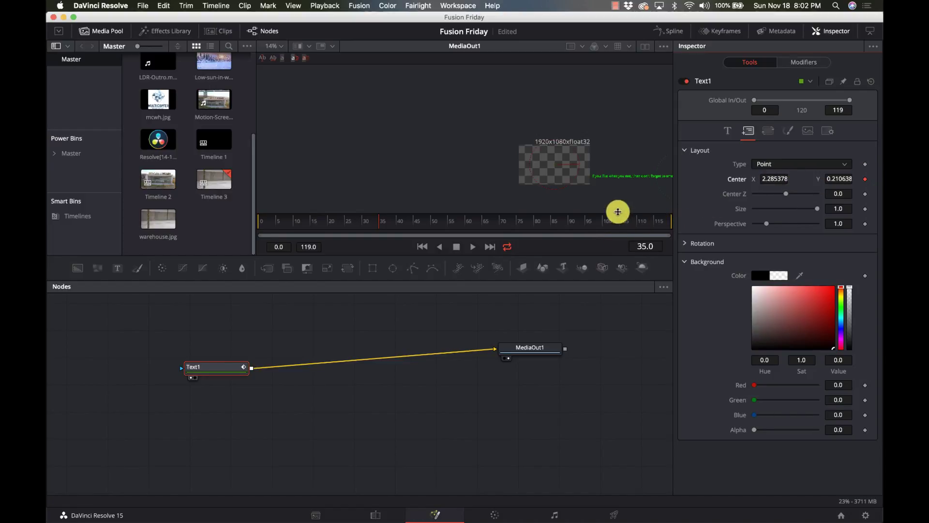
pyautogui.press('super+z')
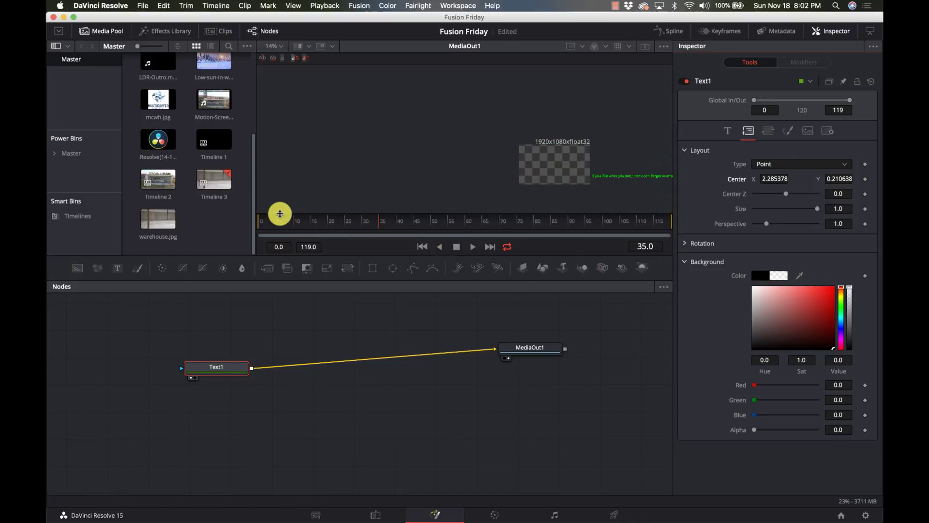
pyautogui.click(279, 216)
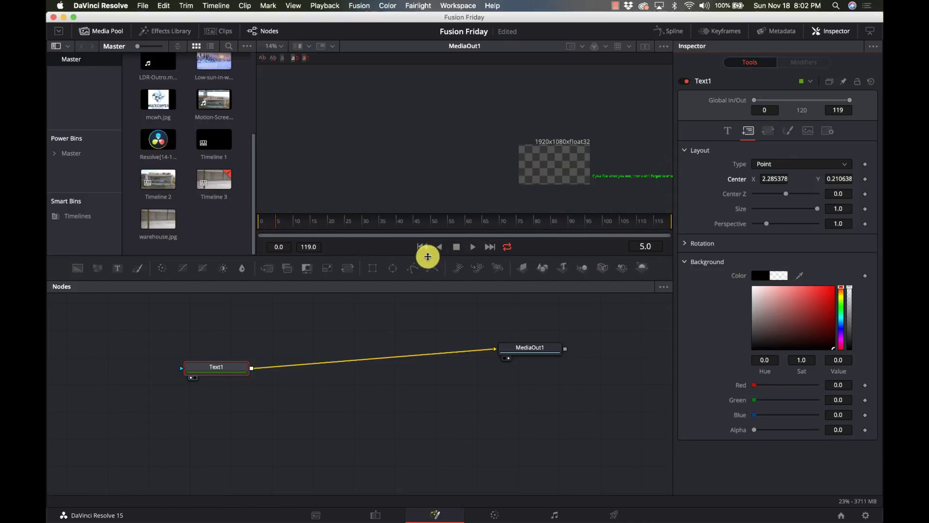
pyautogui.click(866, 179)
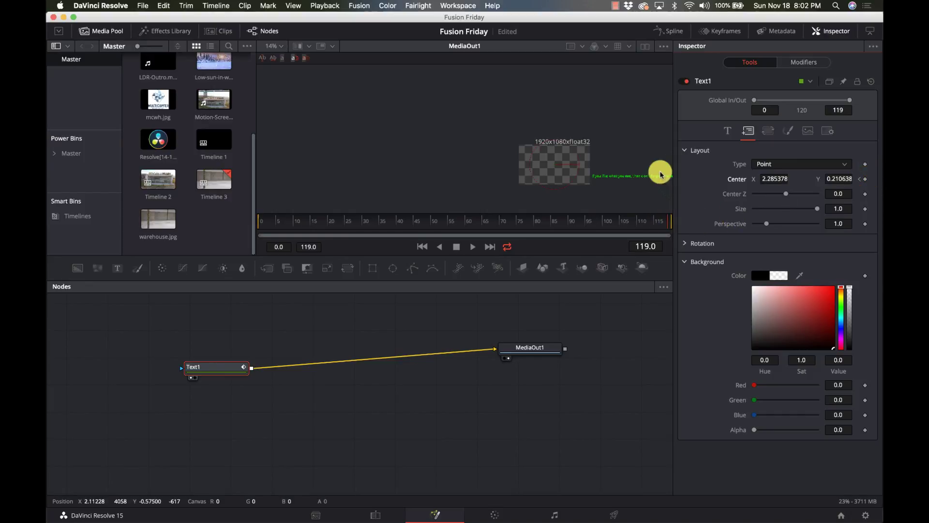
pyautogui.moveTo(780, 179); pyautogui.dragTo(753, 185)
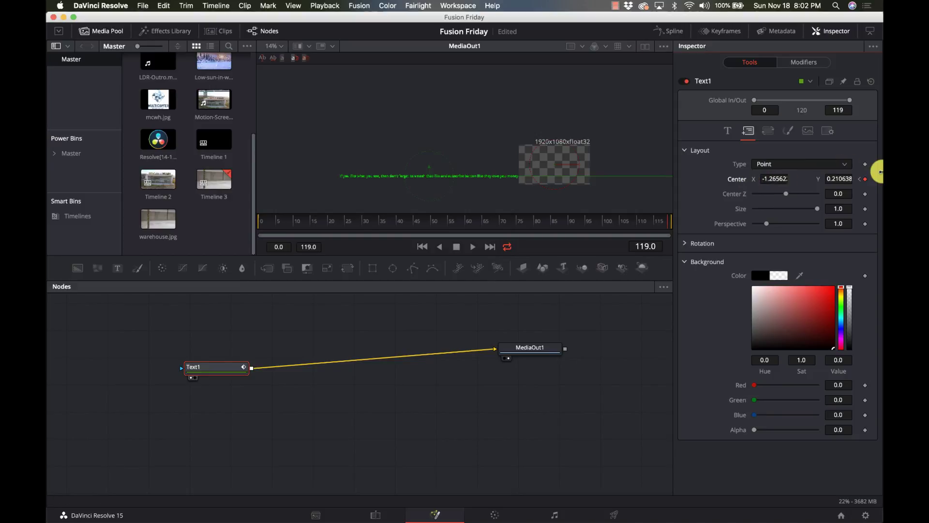
pyautogui.click(866, 180)
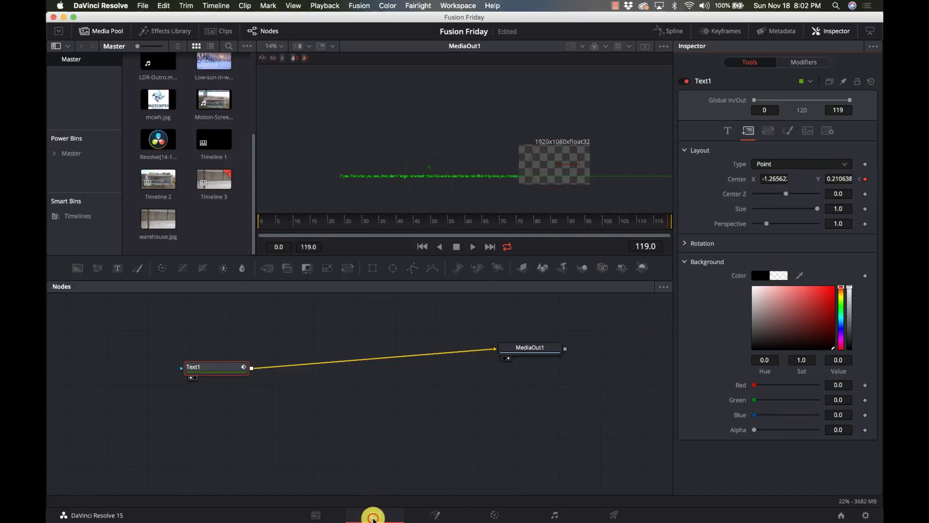
# Move the Fusion Composition clip onto V2 above warehouse.jpg.
pyautogui.click(373, 517)
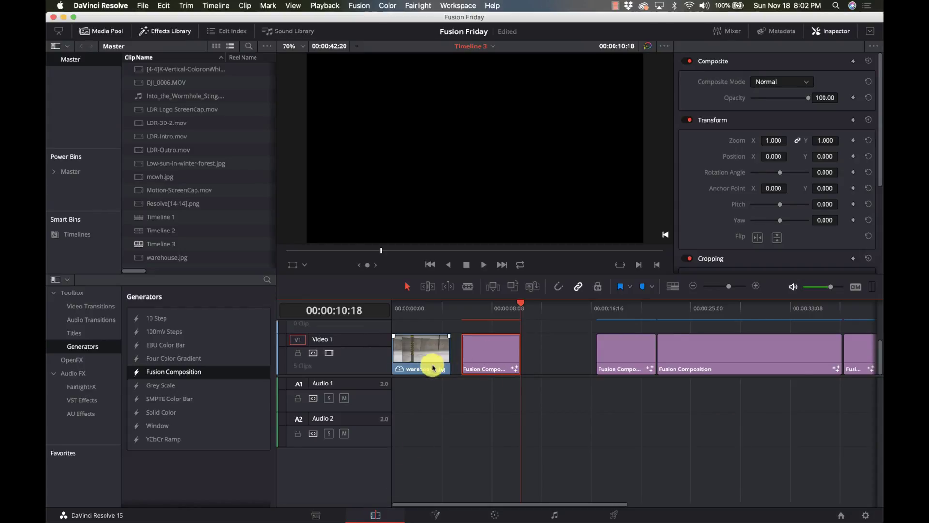
pyautogui.click(483, 367)
pyautogui.moveTo(483, 366); pyautogui.dragTo(390, 346)
# Preview the scroll from the start, then extend the Fusion Composition to 12:00.
pyautogui.moveTo(405, 306); pyautogui.dragTo(387, 309)
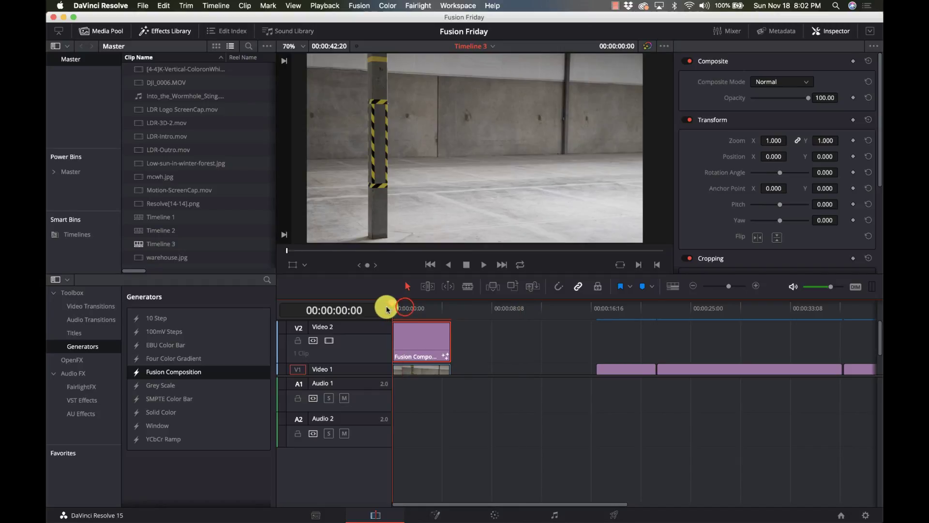
pyautogui.press('space')
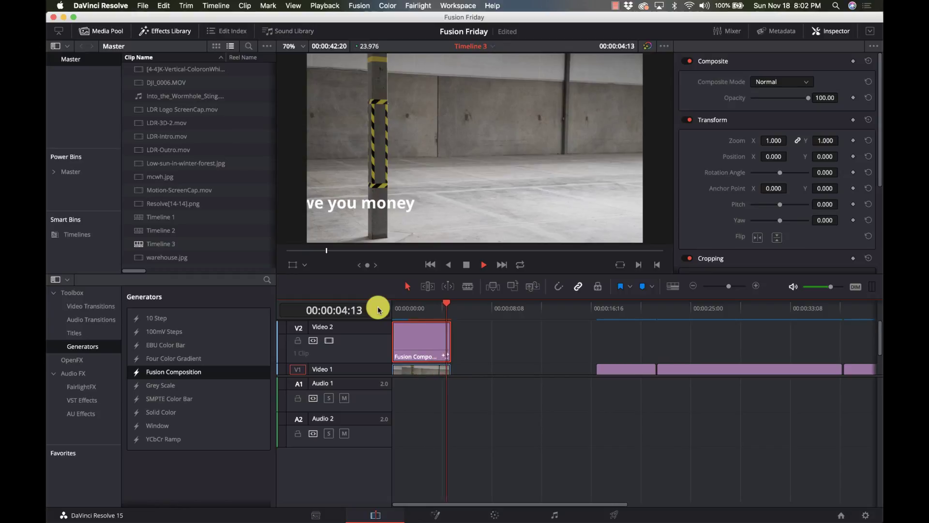
pyautogui.press('space')
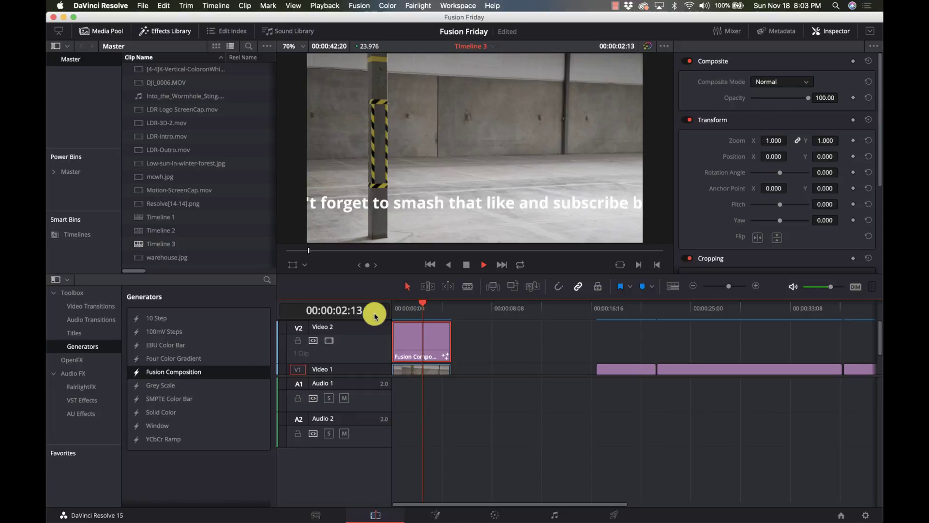
pyautogui.press('space')
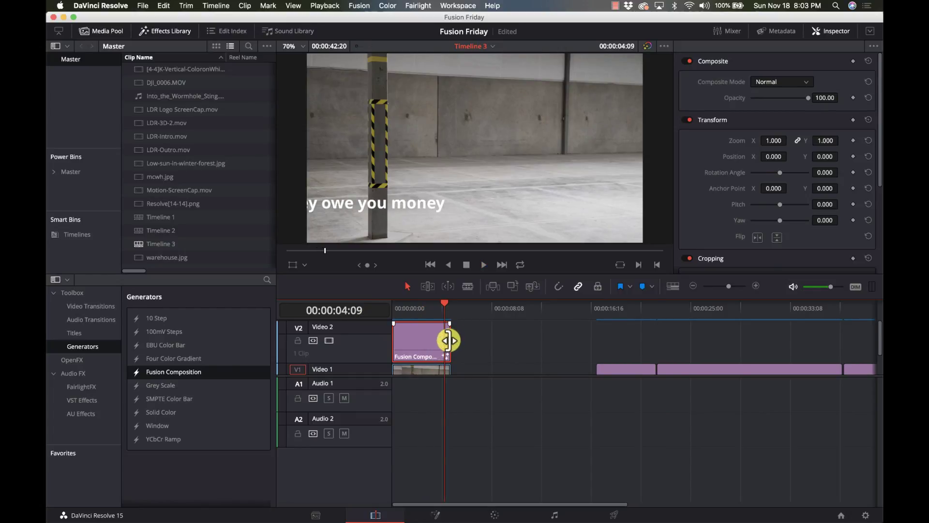
pyautogui.moveTo(448, 341); pyautogui.dragTo(532, 347)
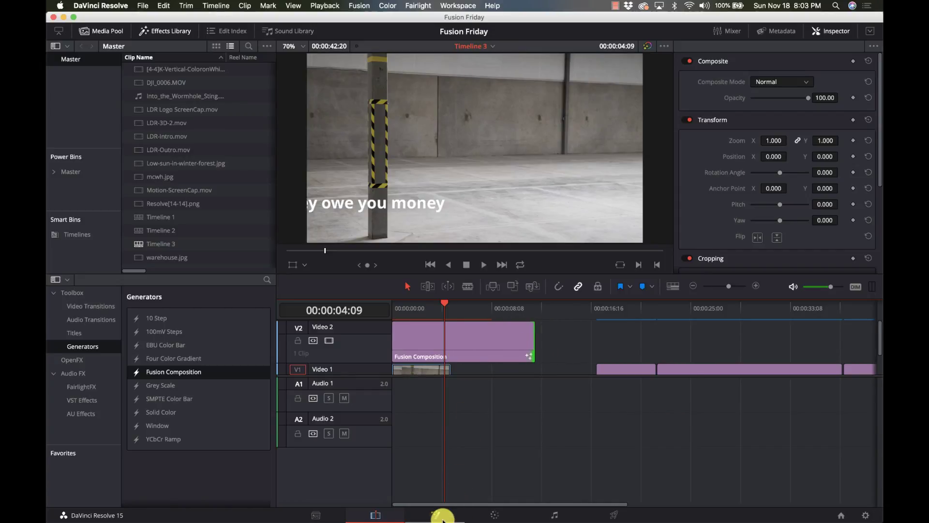
# Replace the frame-119 Center keyframe with one at frame 287, Center X about -1.26862.
pyautogui.click(436, 516)
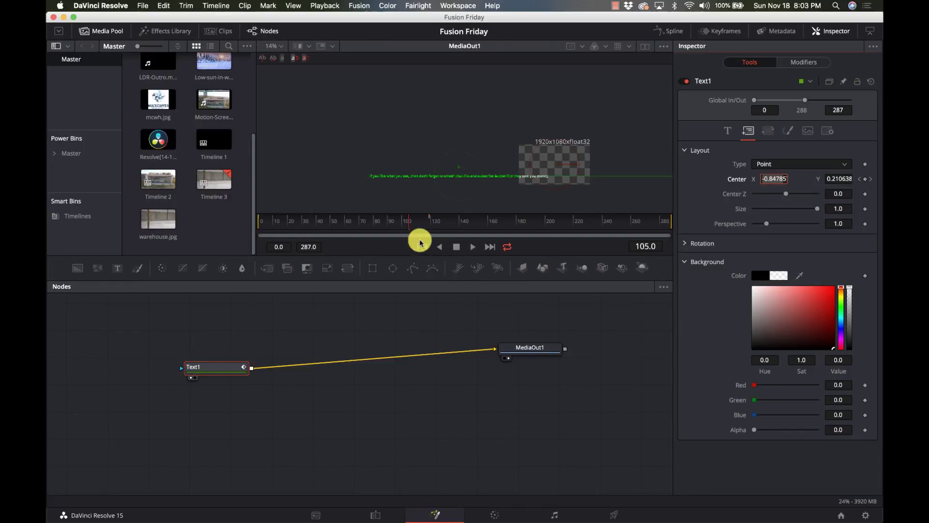
pyautogui.moveTo(417, 224); pyautogui.dragTo(427, 219)
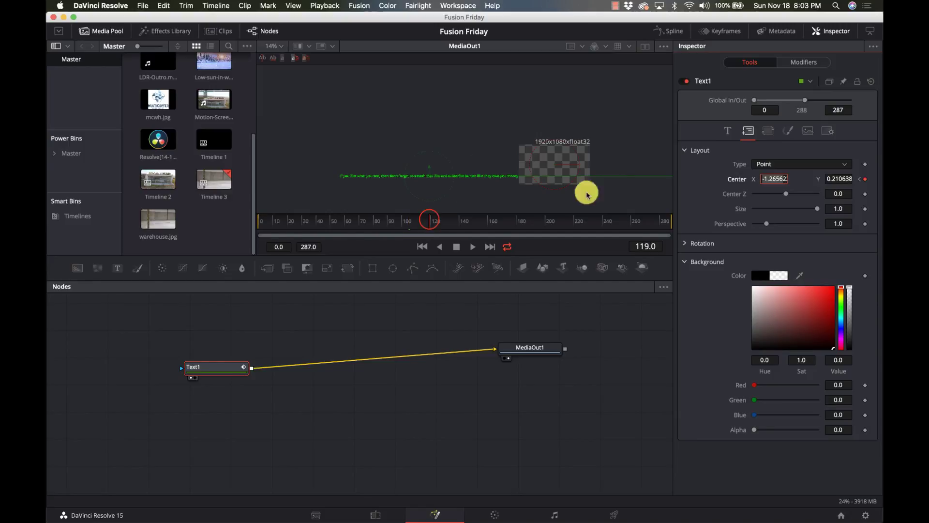
pyautogui.click(866, 179)
pyautogui.click(865, 180)
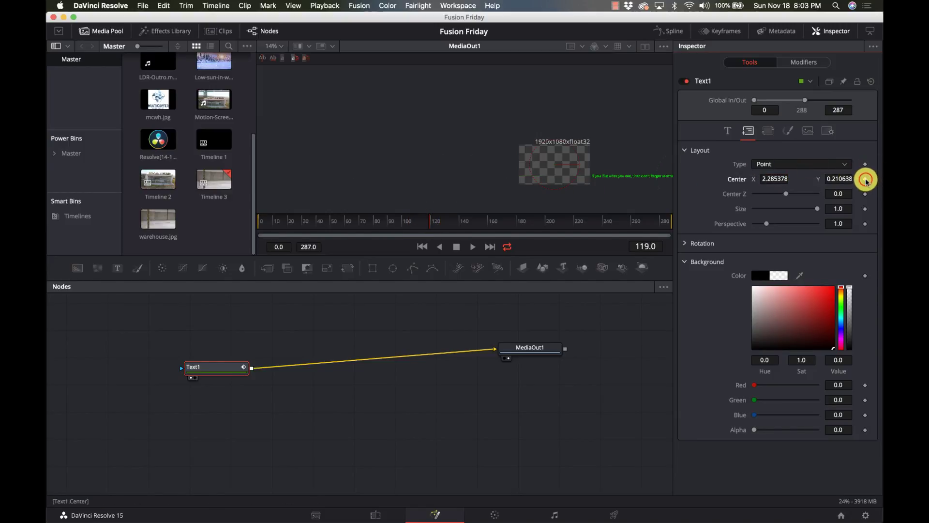
pyautogui.moveTo(433, 224); pyautogui.dragTo(683, 239)
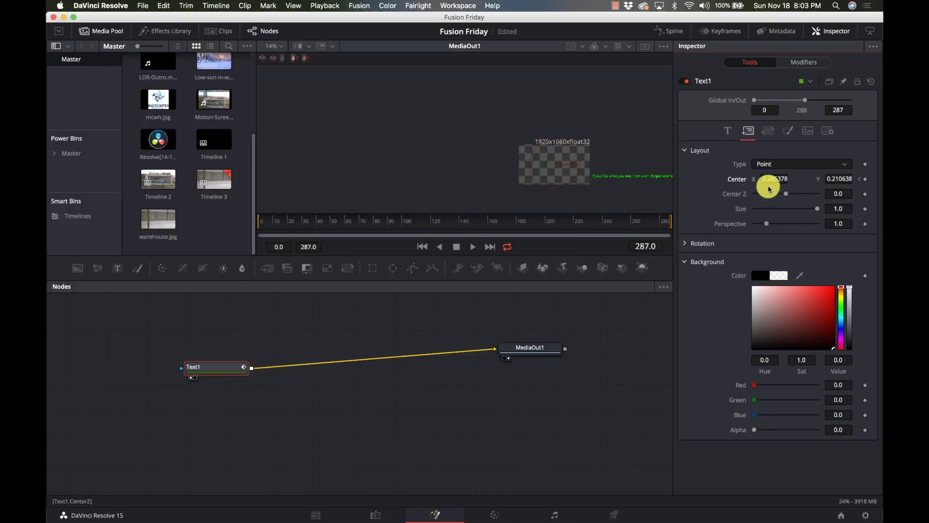
pyautogui.moveTo(777, 180); pyautogui.dragTo(810, 174)
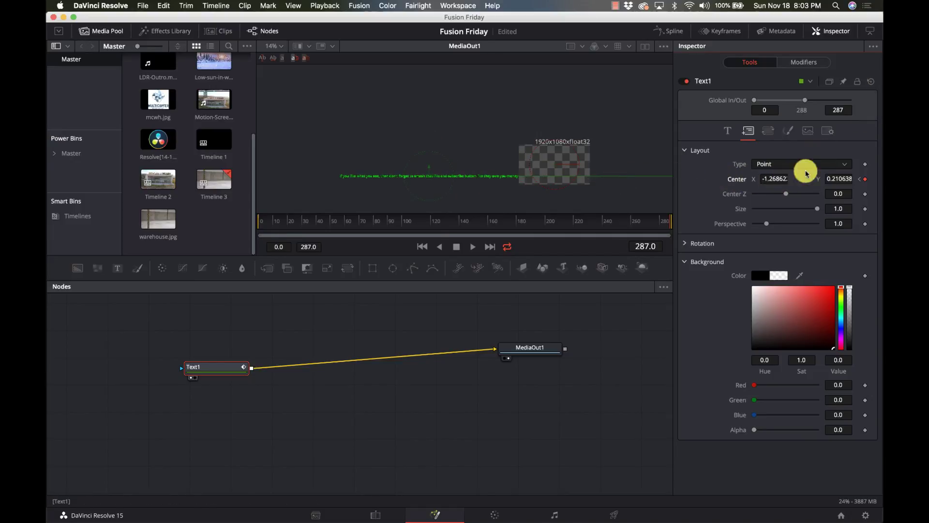
# Stretch warehouse.jpg on V1 to end with the Fusion Composition and return to the start.
pyautogui.click(372, 512)
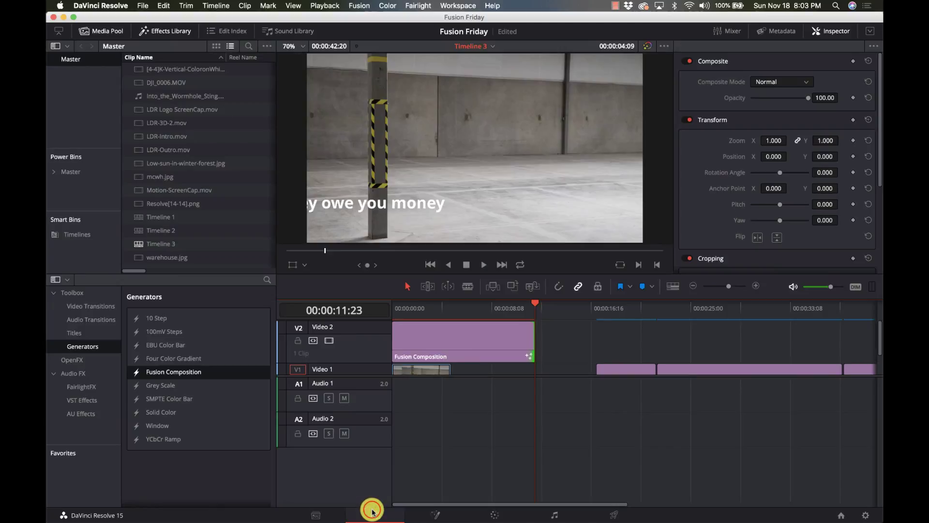
pyautogui.moveTo(446, 369); pyautogui.dragTo(533, 370)
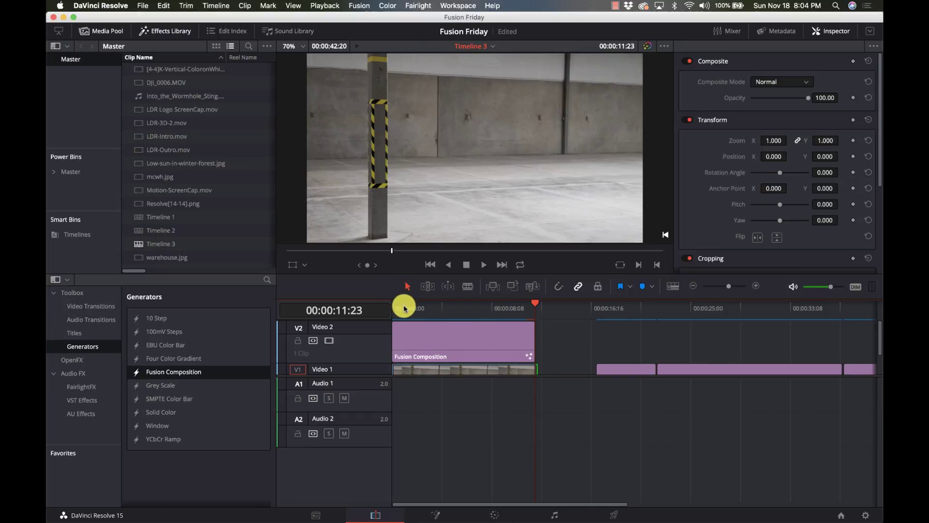
pyautogui.moveTo(403, 309); pyautogui.dragTo(380, 308)
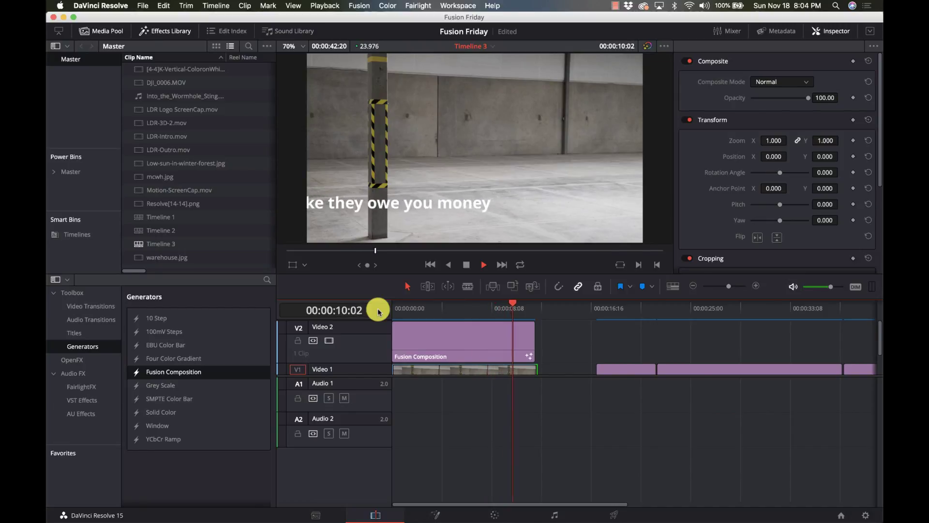
pyautogui.press('space')
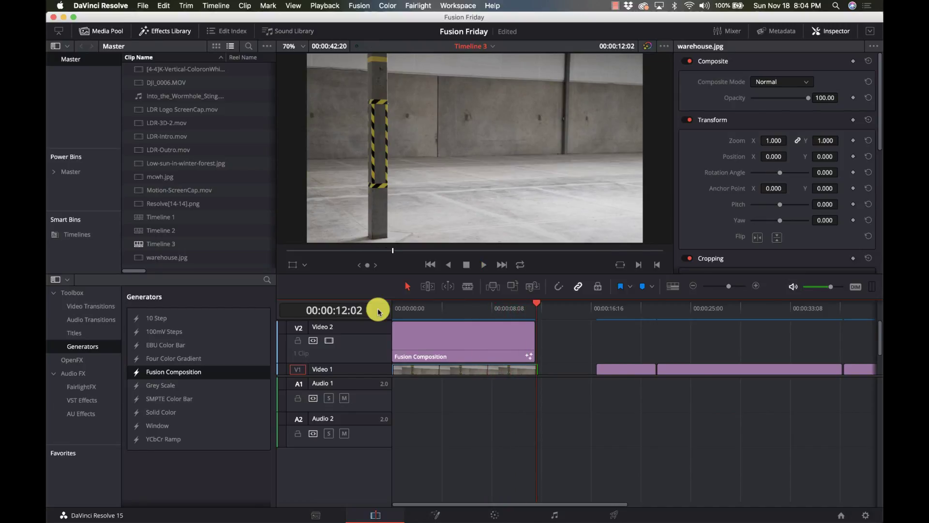